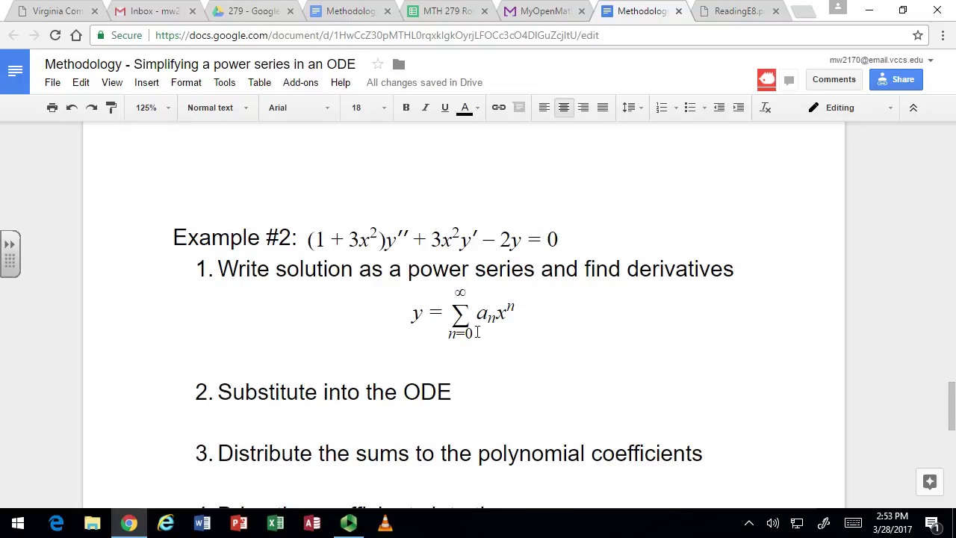
Step: Insert a new equation on a line below the power series, starting with 'y ='
click(535, 319)
key(Return)
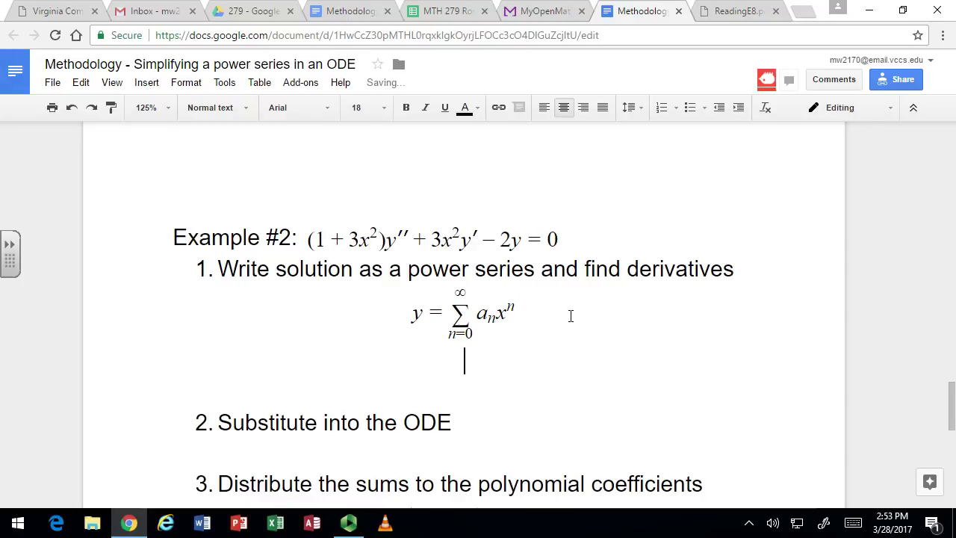
click(147, 83)
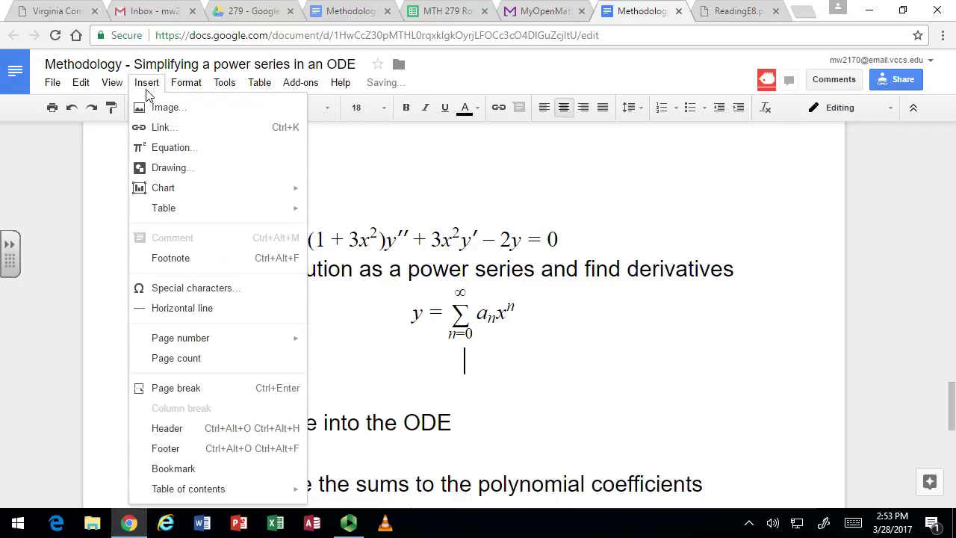
click(171, 149)
text(y =)
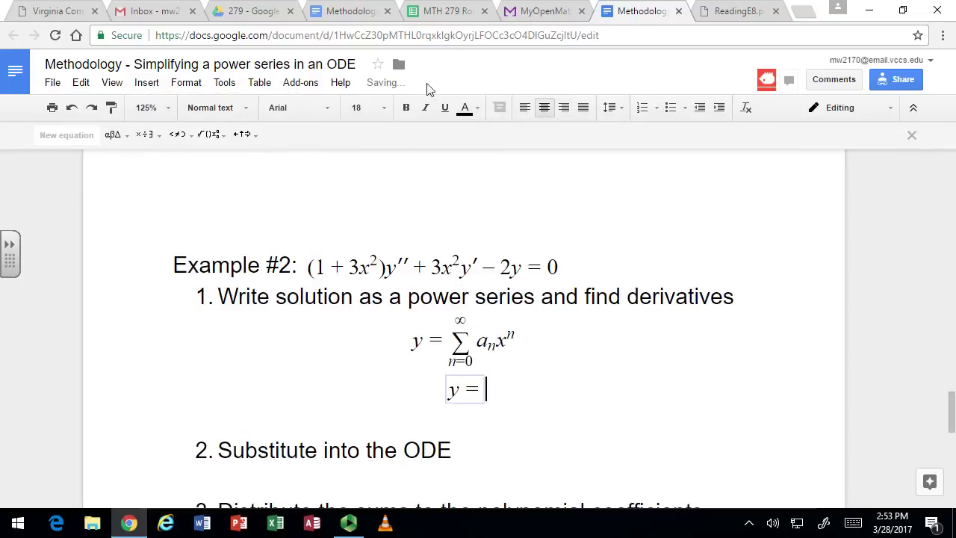
Step: Add a summation after y = running from n=0 to ∞
click(207, 137)
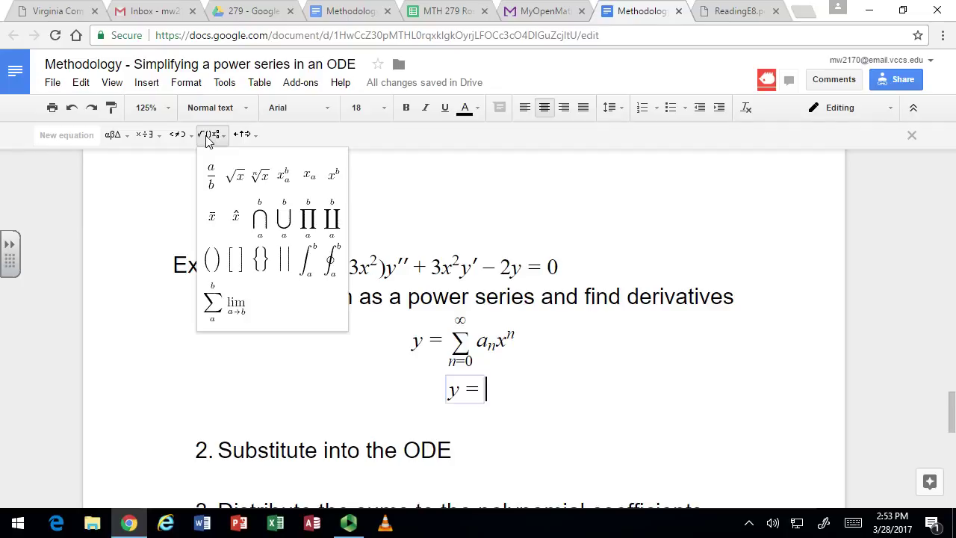
click(218, 315)
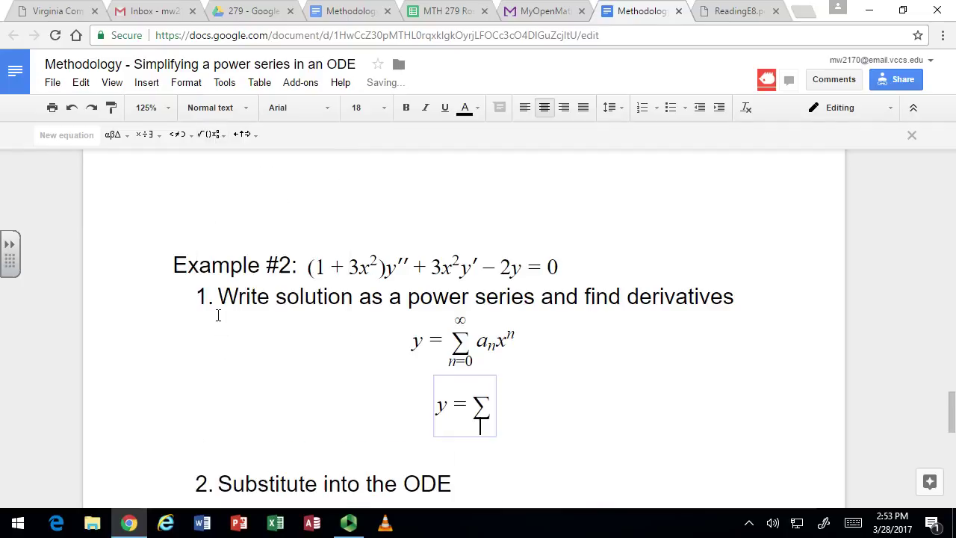
text(n=0)
key(Right)
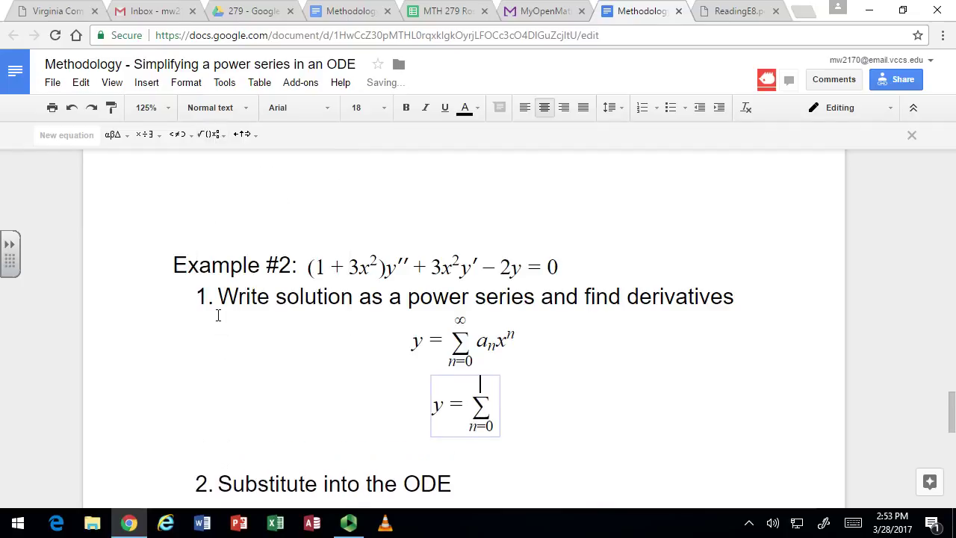
click(114, 135)
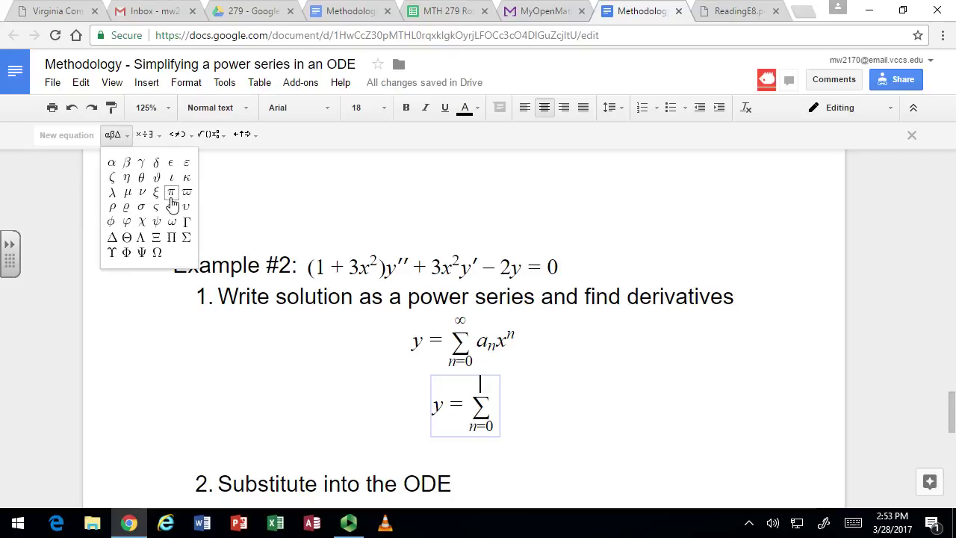
click(157, 136)
click(159, 223)
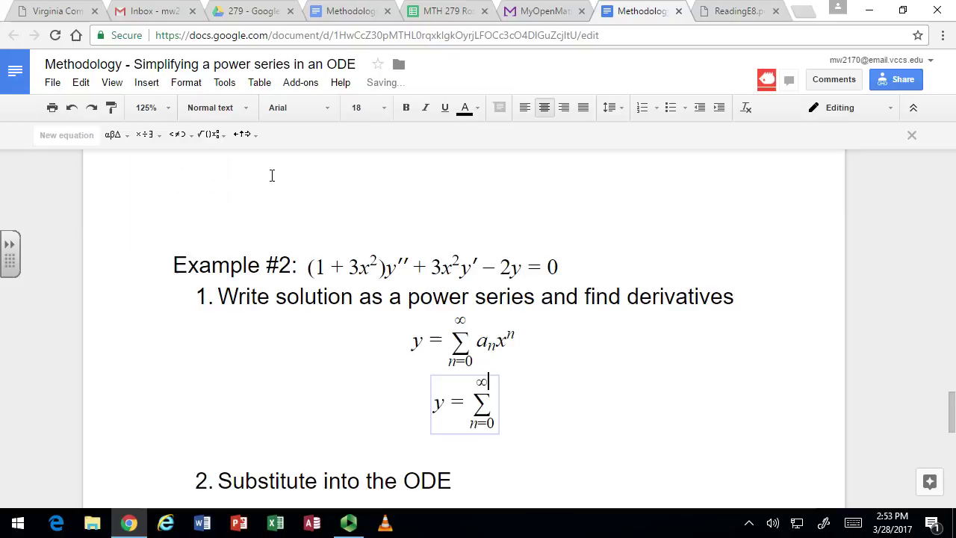
key(Right)
Step: Write the summand naₙxⁿ⁻¹ after the sum
text(a)
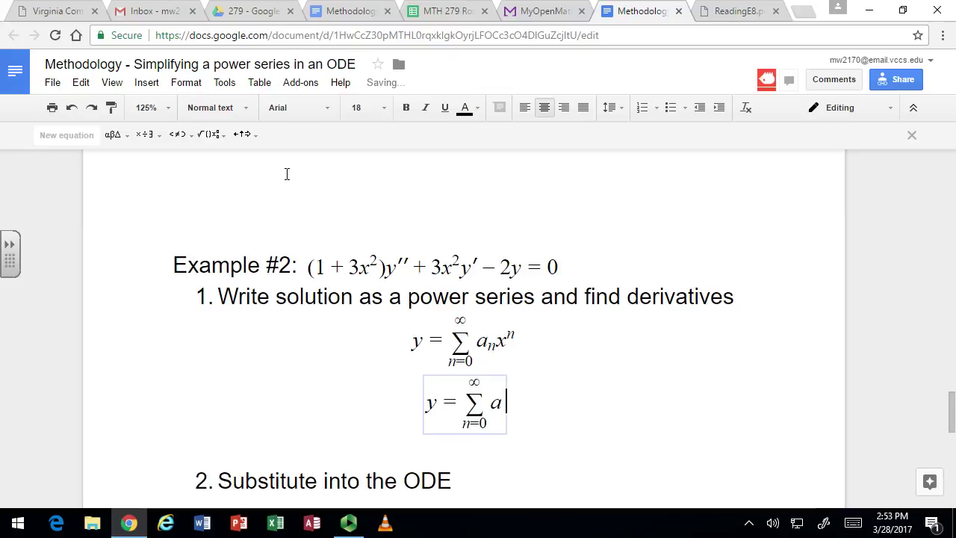
text(_n)
key(Right)
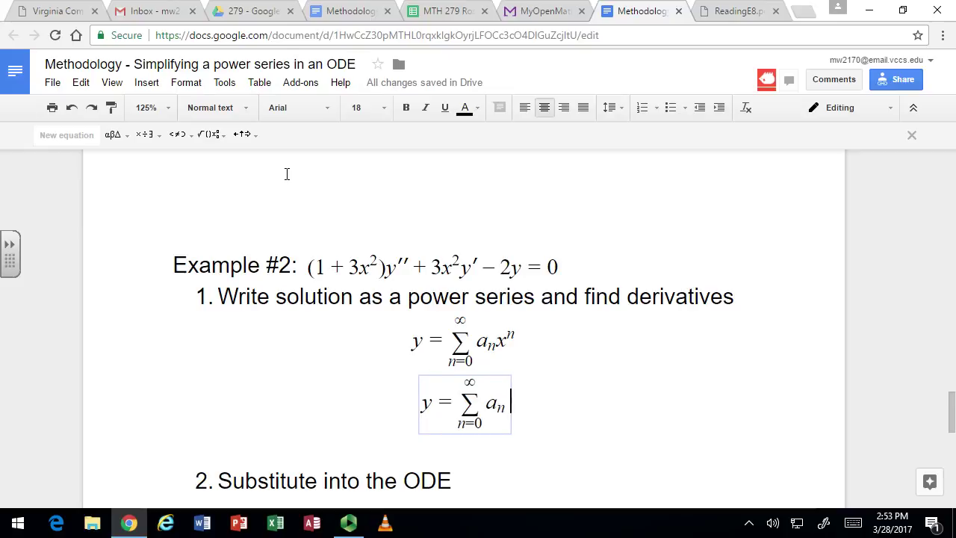
text(x)
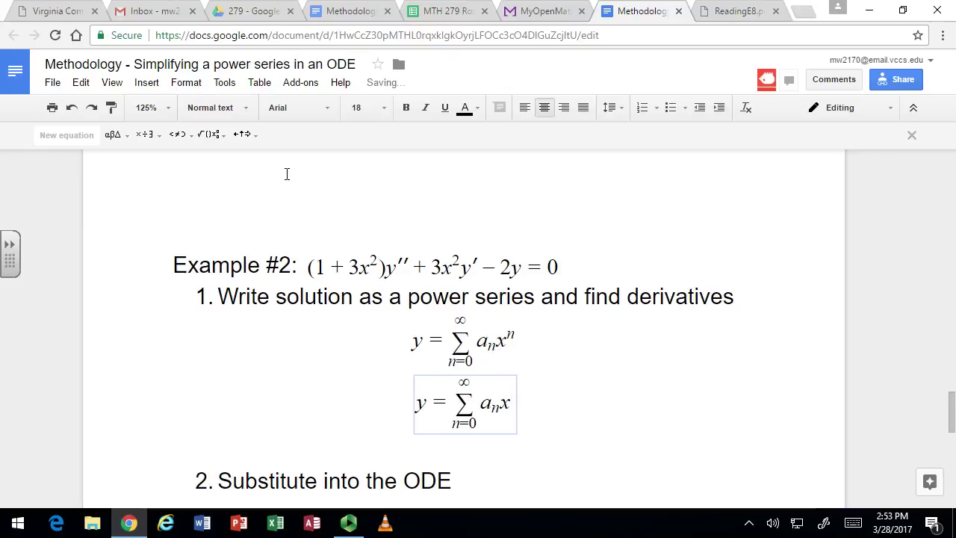
text(n)
key(BackSpace)
key(shift+6)
text(n)
text(-1)
key(Left)
key(Left)
key(Left)
key(Left)
key(Left)
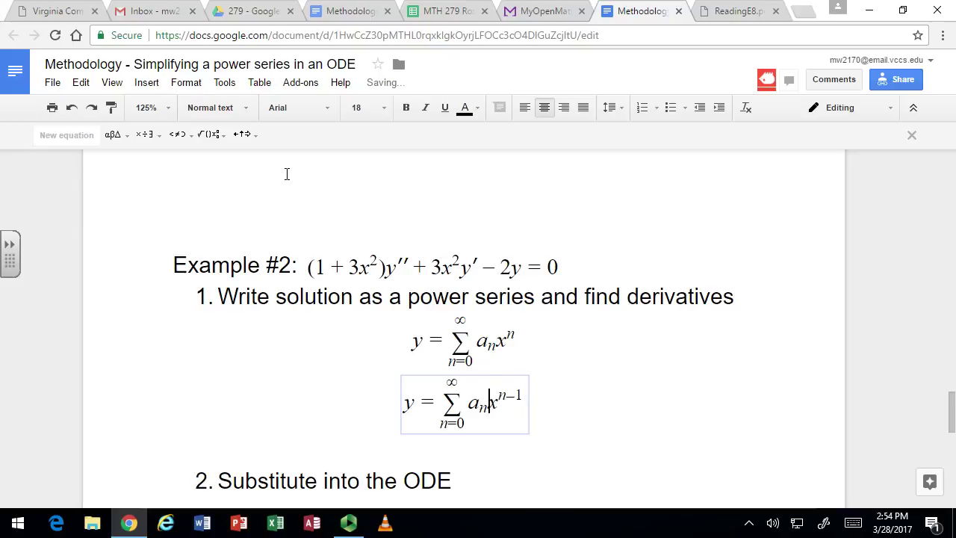
key(Left)
key(Left)
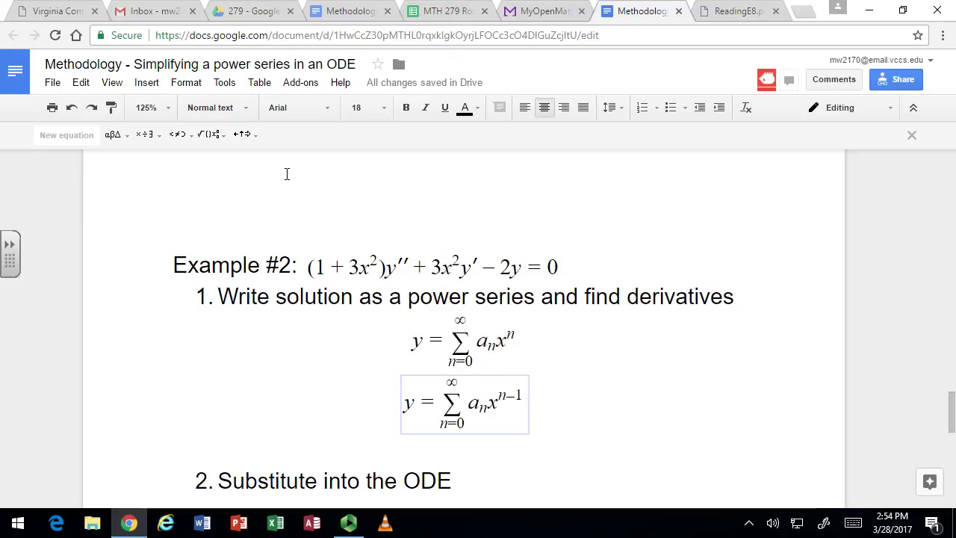
text(n)
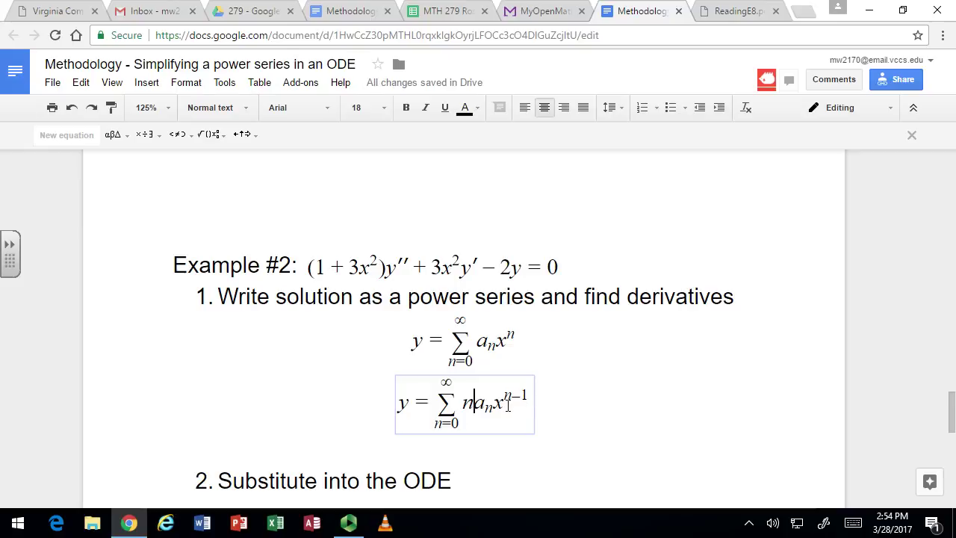
Step: Change the second equation's lower limit from 0 to 1
click(482, 350)
drag(481, 350, 502, 352)
click(499, 351)
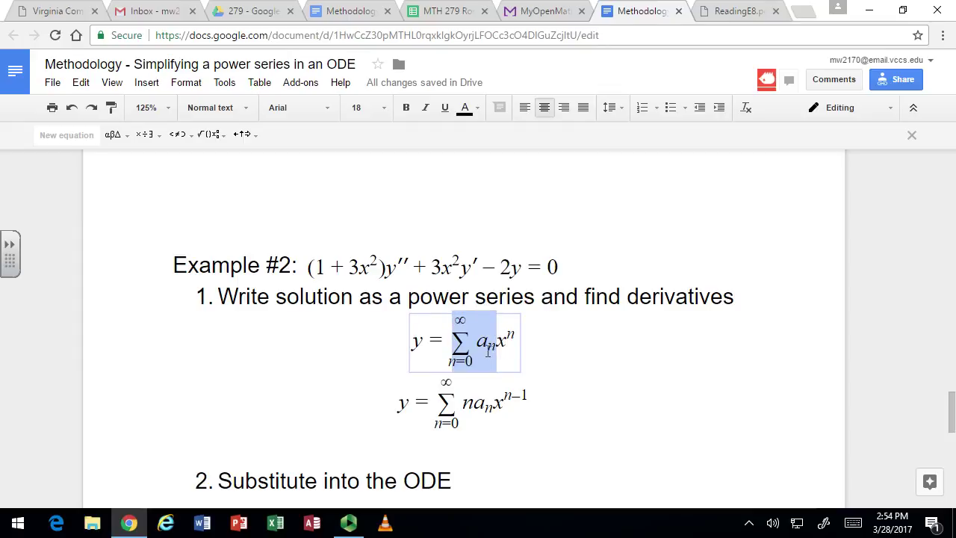
click(488, 351)
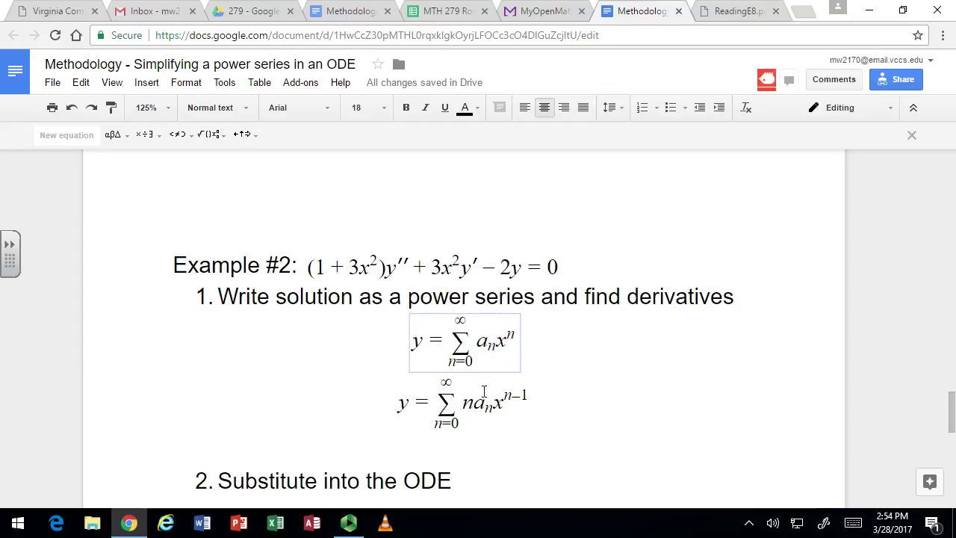
click(534, 397)
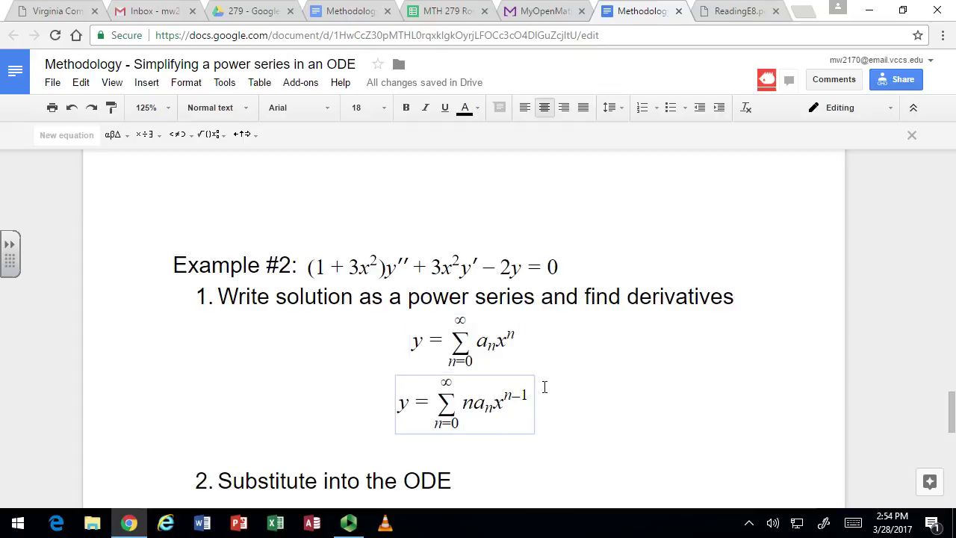
key(Delete)
text(1)
click(549, 403)
Step: Add an empty line below, make the left side y′, and select the whole equation
key(Return)
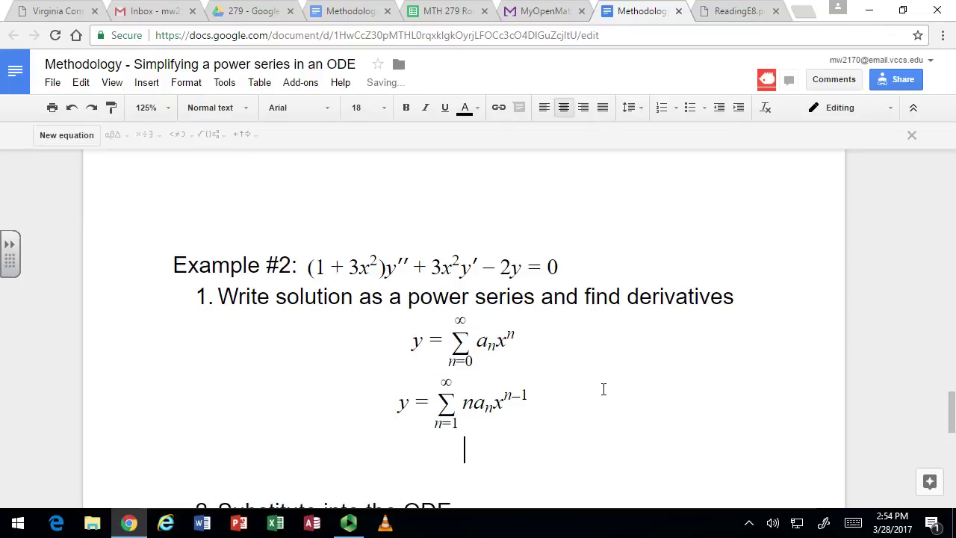
click(412, 399)
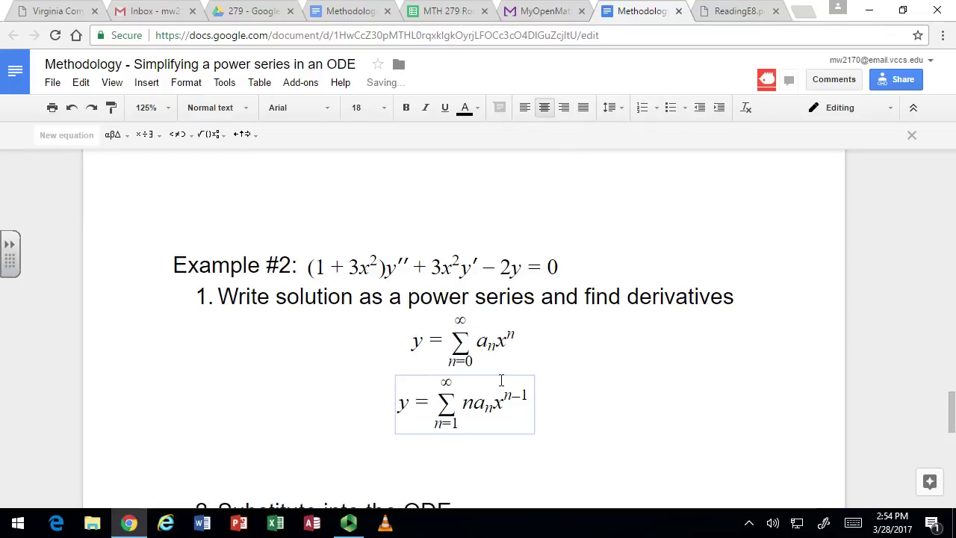
text(')
key(Left)
key(Left)
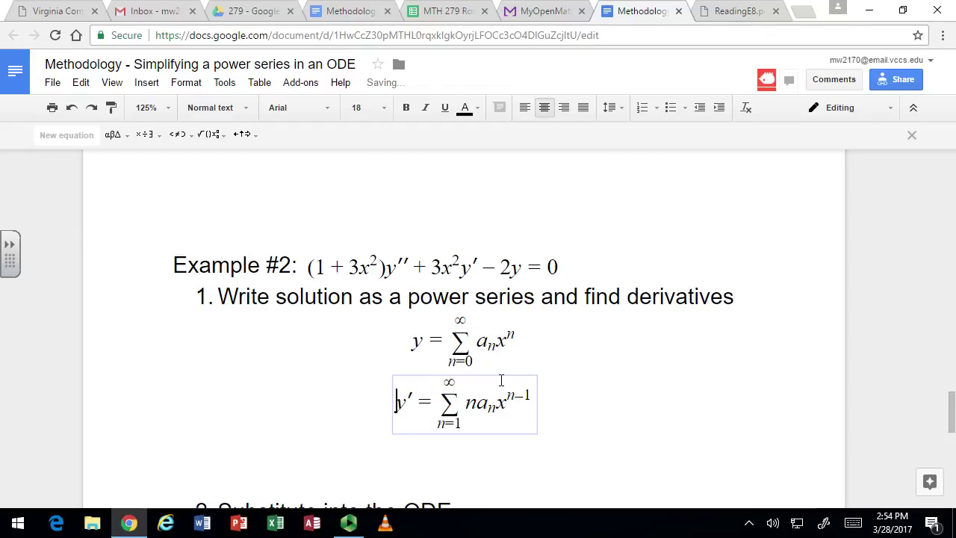
key(shift+Right)
key(shift+Right)
key(shift+Right)
key(shift+Right)
key(shift+Right)
key(shift+Right)
key(shift+Right)
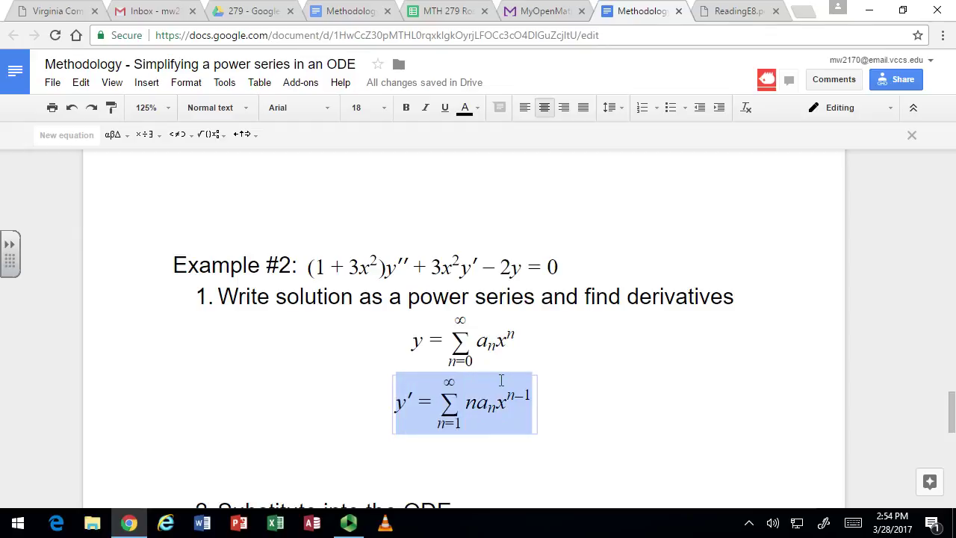
Step: Paste a copy of the y′ equation on the empty line below
click(472, 455)
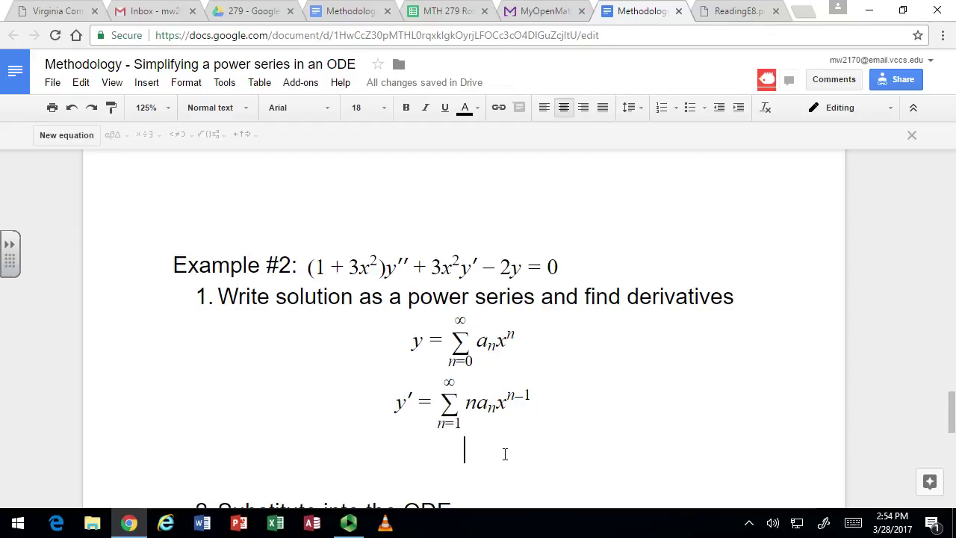
key(ctrl+v)
scroll(546, 451, down, 1)
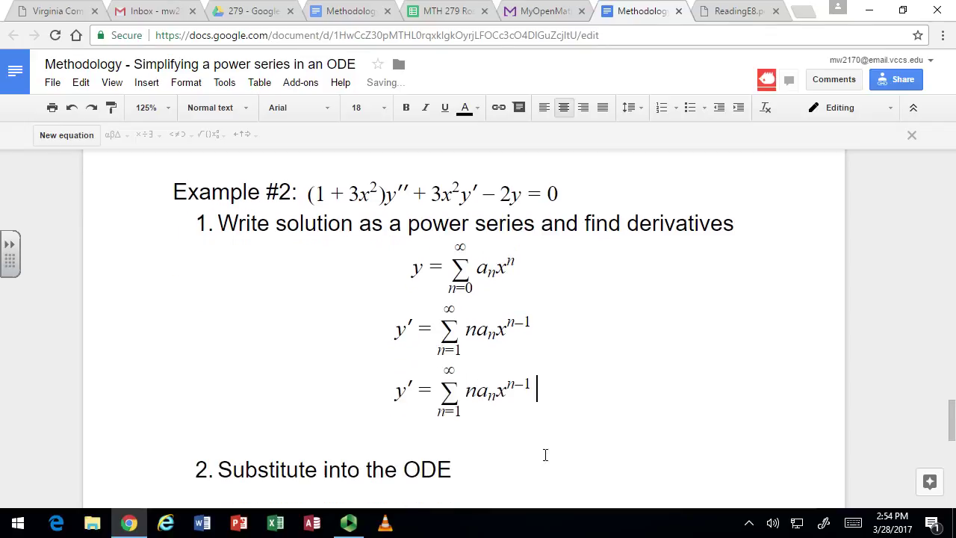
click(514, 387)
Step: Turn the copy's summand into n(n−1)aₙxⁿ⁻²
key(Left)
key(Left)
key(Left)
key(Left)
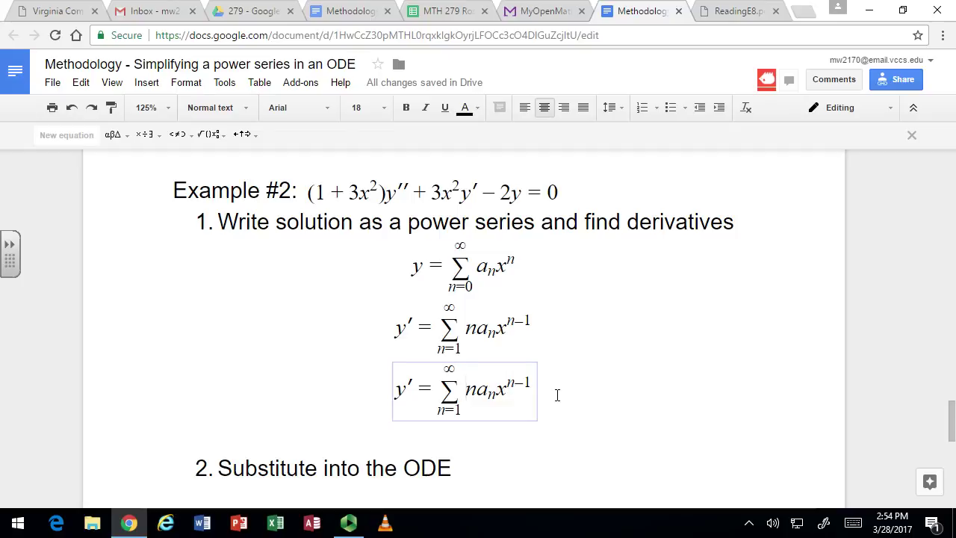
text((n-1))
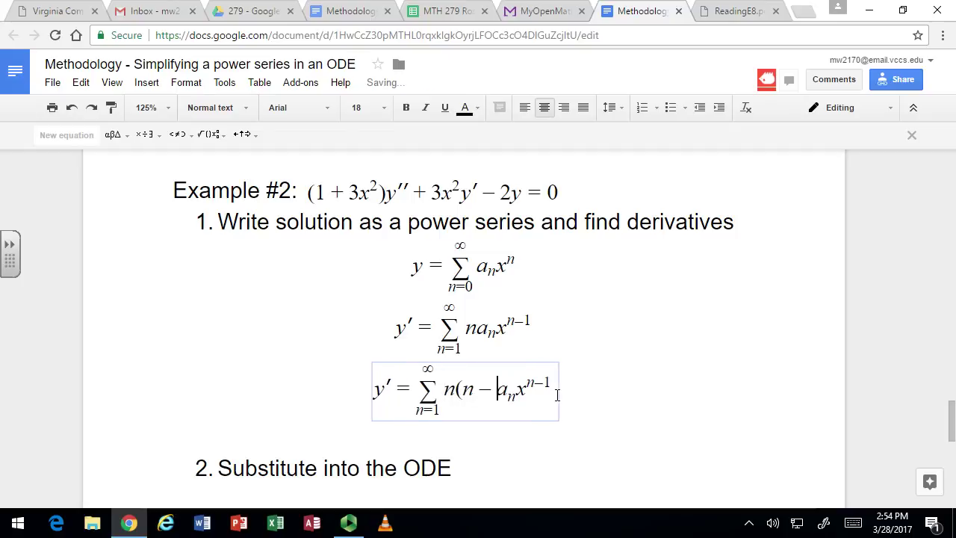
key(Right)
key(Right)
key(Right)
key(Right)
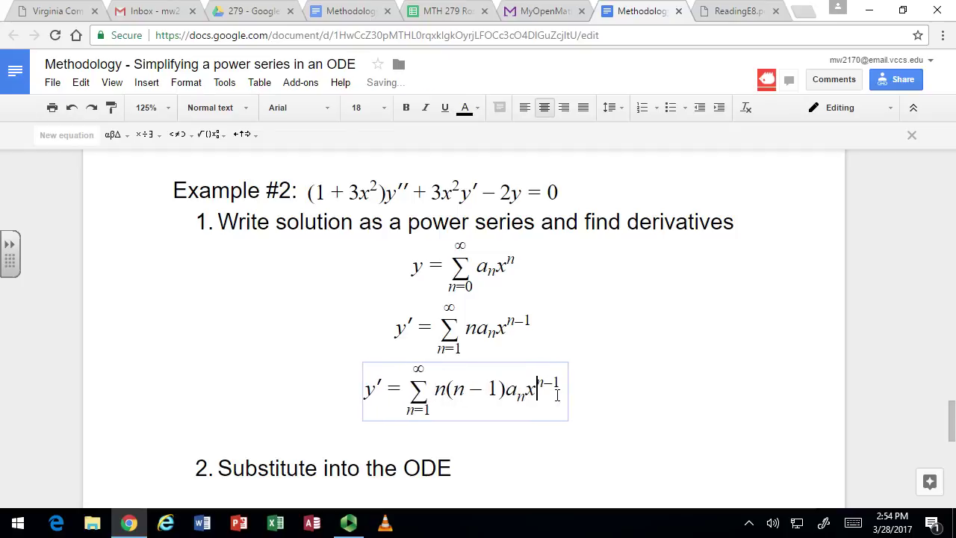
key(Right)
key(Right)
key(Delete)
text(2)
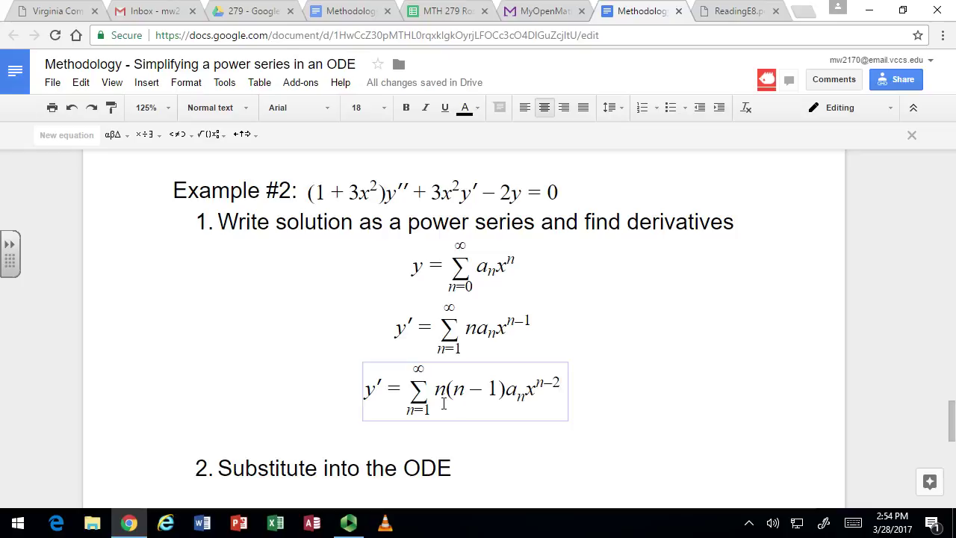
Step: Set the copy's lower limit to n=2 and change y′ to y″
click(433, 420)
key(BackSpace)
text(2)
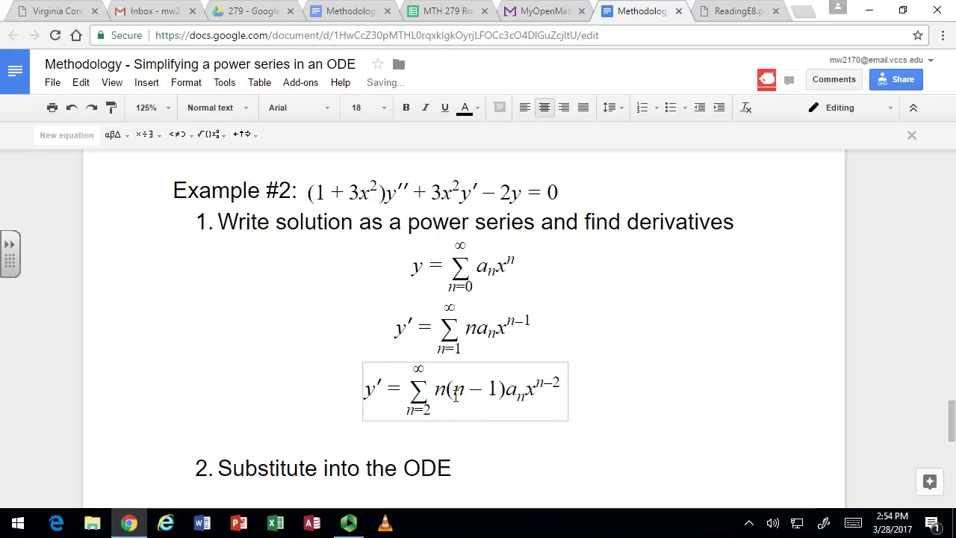
mouse_move(446, 396)
mouse_down()
mouse_move(486, 396)
mouse_move(465, 396)
mouse_up()
click(467, 396)
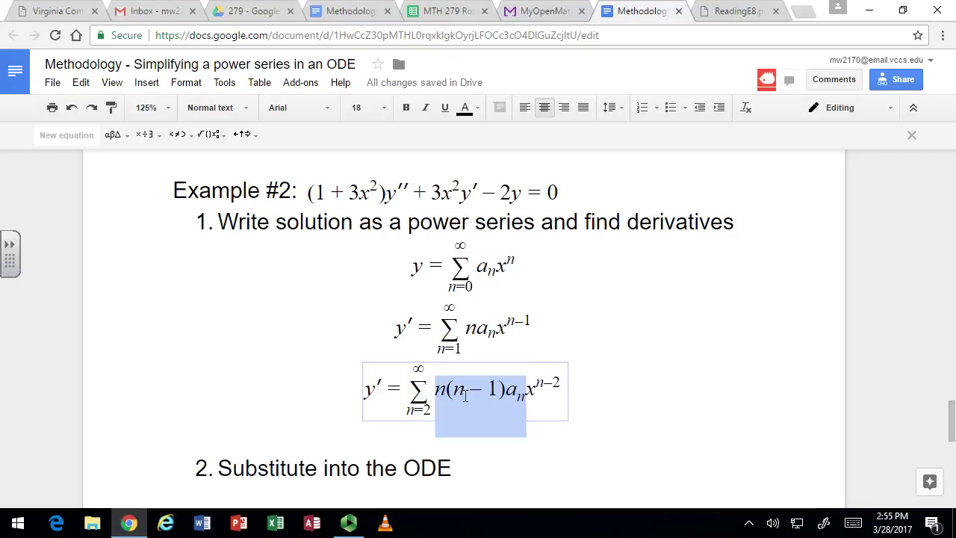
click(388, 389)
text(')
click(631, 419)
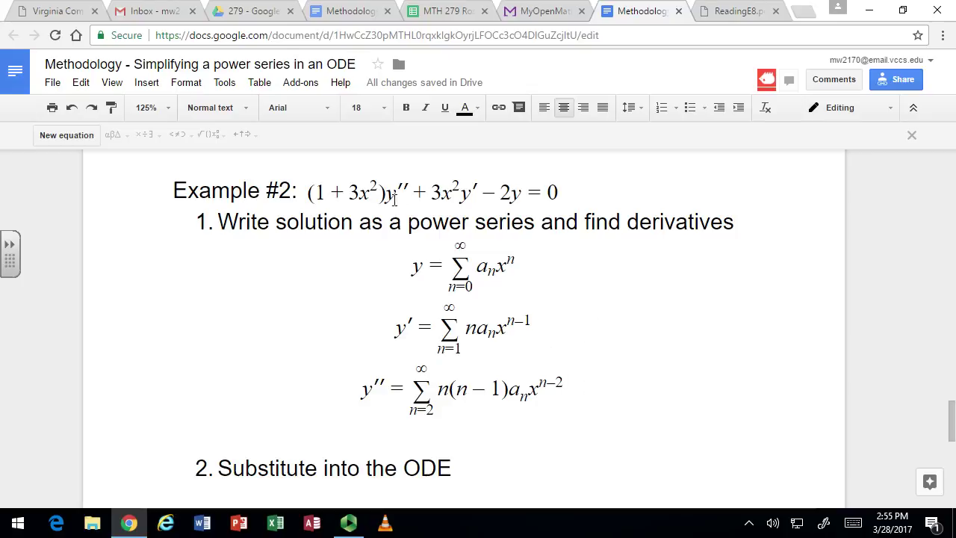
Step: Paste the Example #2 ODE under step 2 and centre it
drag(308, 192, 567, 196)
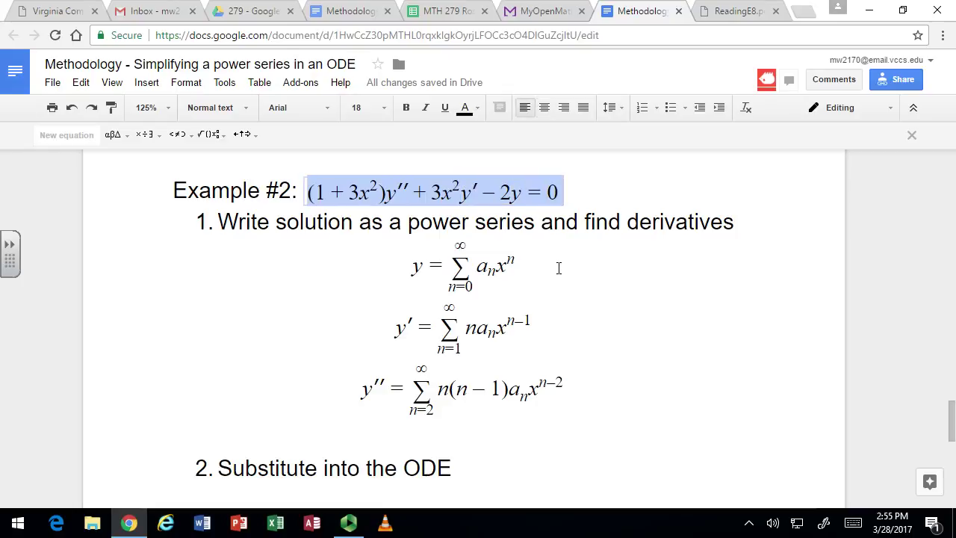
scroll(380, 383, down, 1)
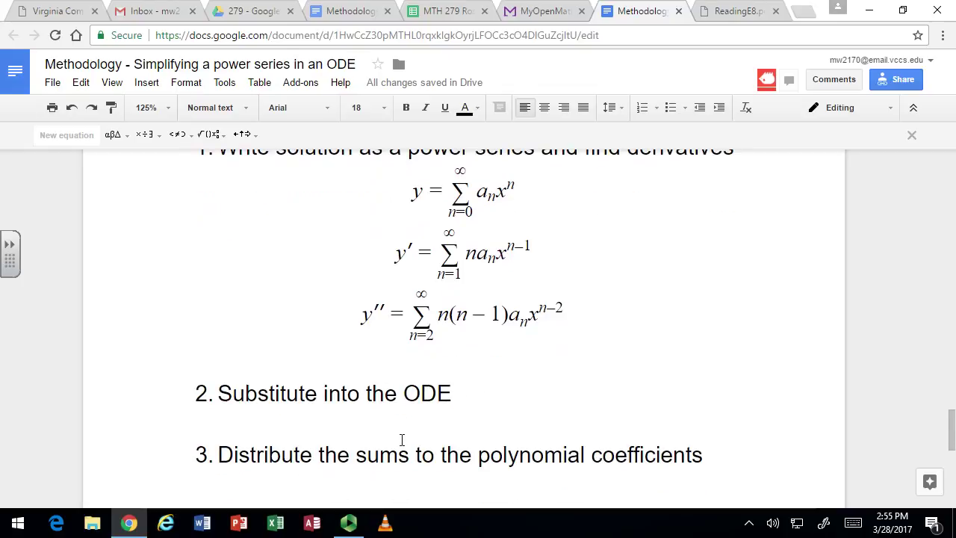
click(435, 437)
key(ctrl+v)
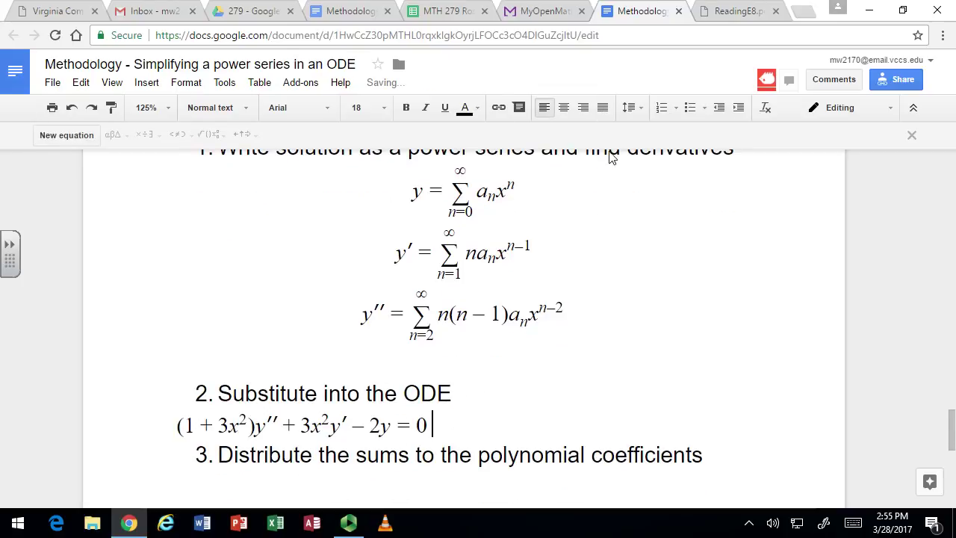
click(563, 107)
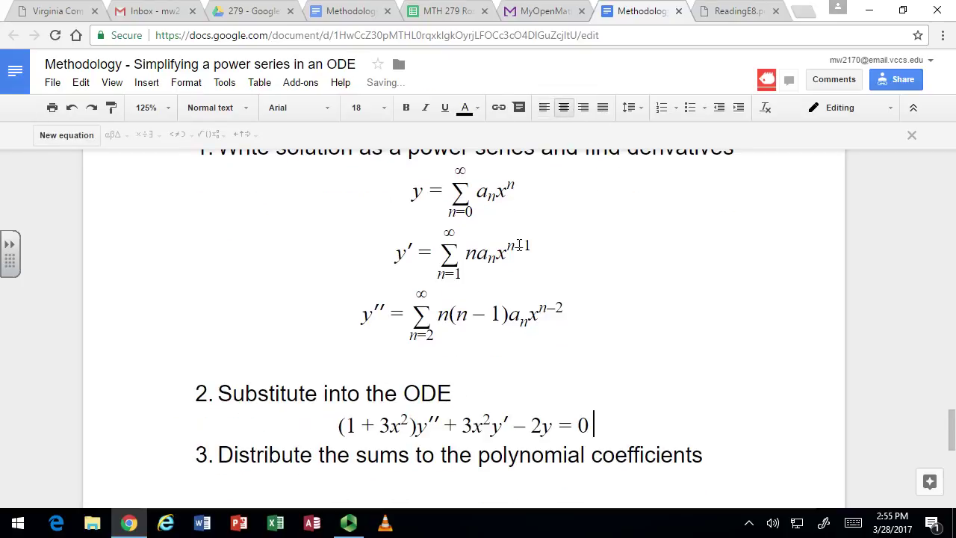
Step: Replace y in the −2y term with the sum ∑ aₙxⁿ
click(483, 196)
drag(450, 191, 509, 185)
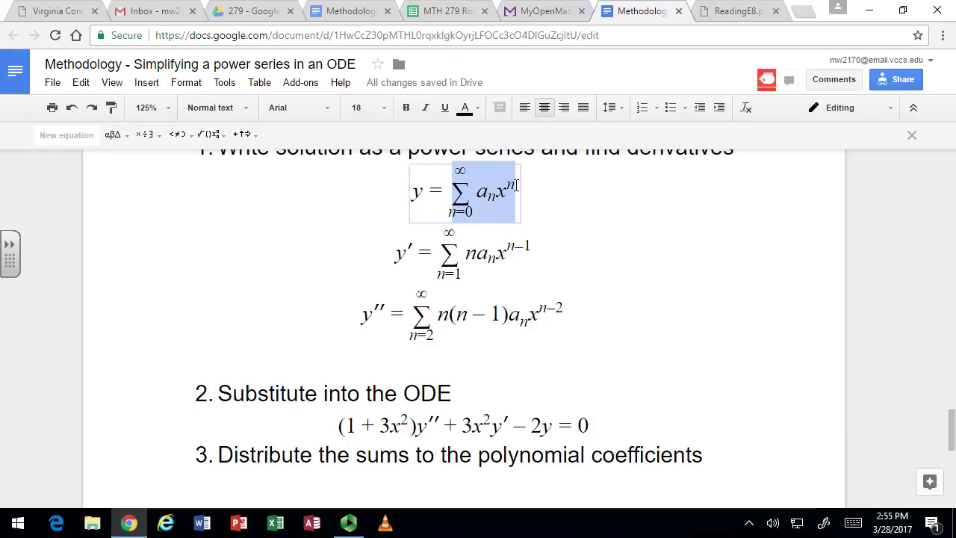
click(544, 428)
drag(557, 429, 558, 429)
text(∑ aₙxⁿ)
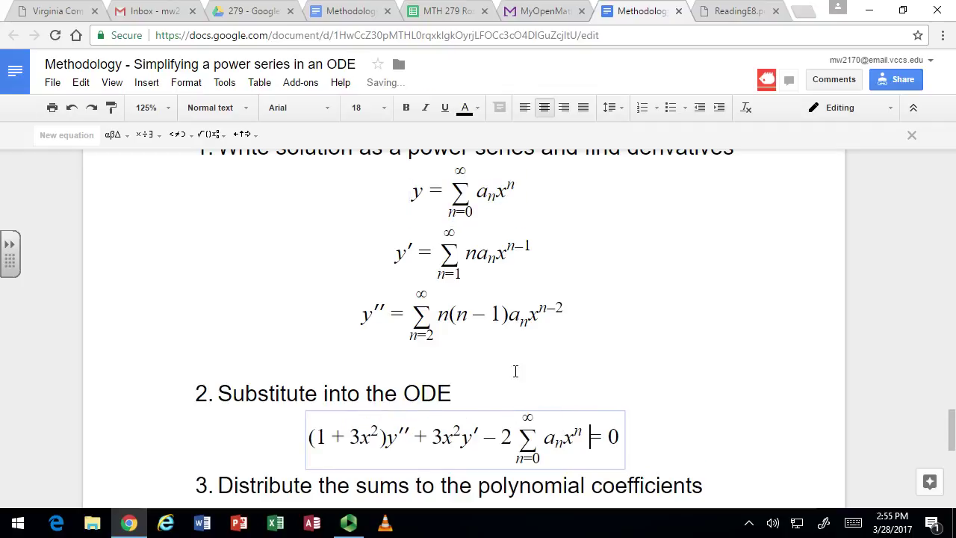
Step: Replace y′ with ∑ naₙxⁿ⁻¹ and y″ with ∑ n(n−1)aₙxⁿ⁻²
drag(441, 253, 528, 258)
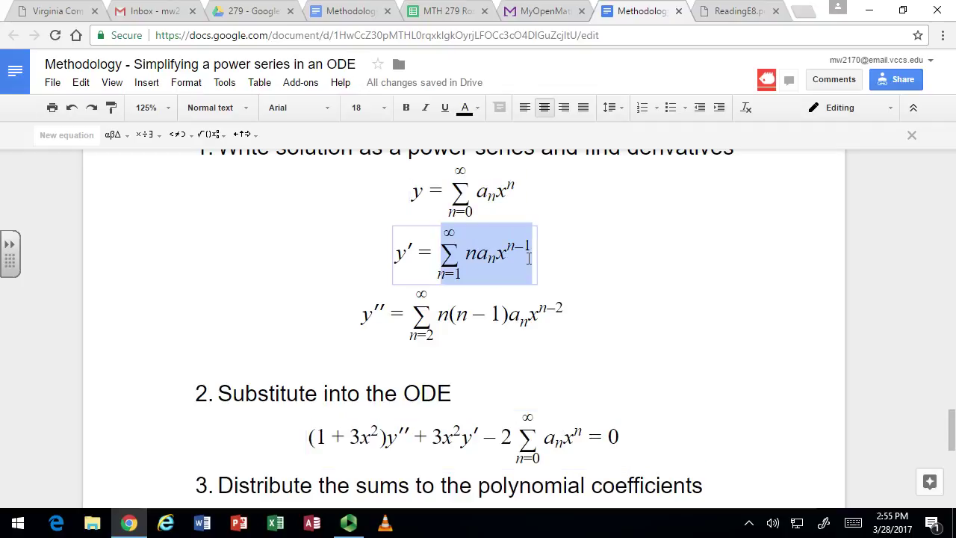
click(464, 438)
drag(462, 438, 491, 438)
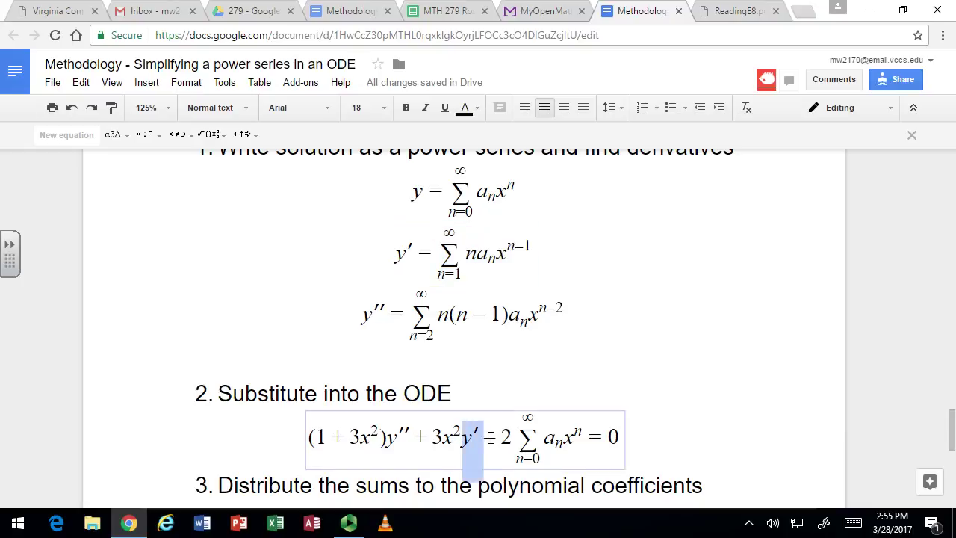
text(∑ naₙxⁿ⁻¹)
click(410, 315)
drag(412, 315, 563, 315)
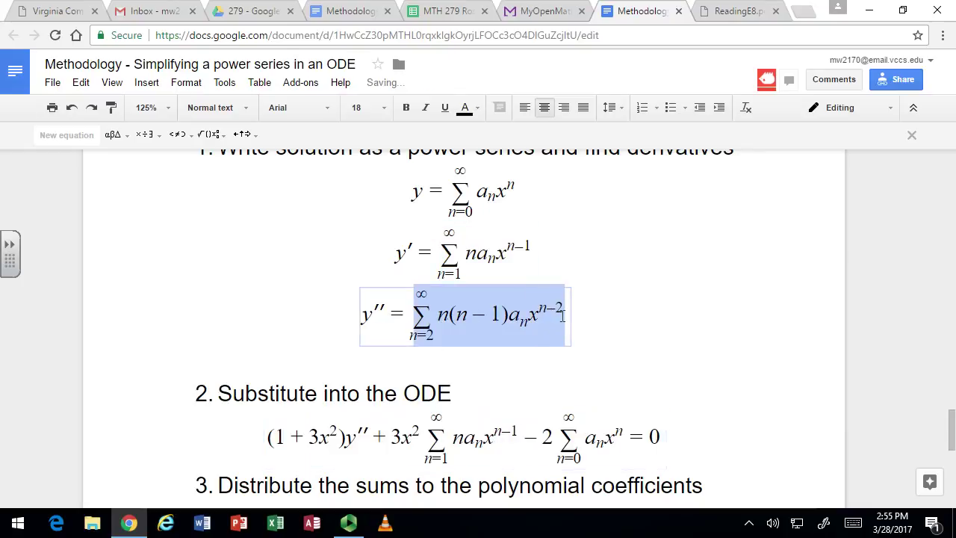
click(349, 437)
drag(347, 437, 377, 437)
text(∑n(n−1)aₙxⁿ⁻²)
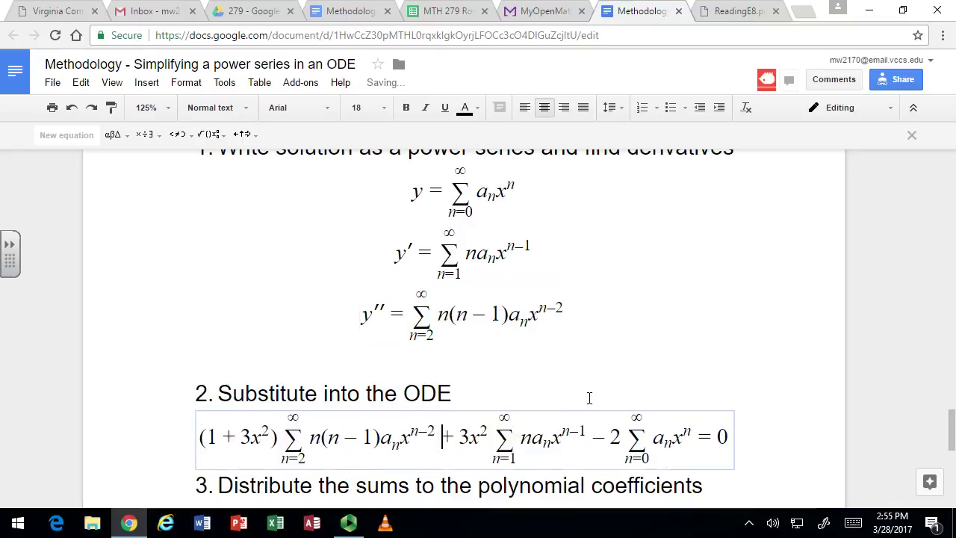
scroll(589, 399, down, 1)
click(518, 441)
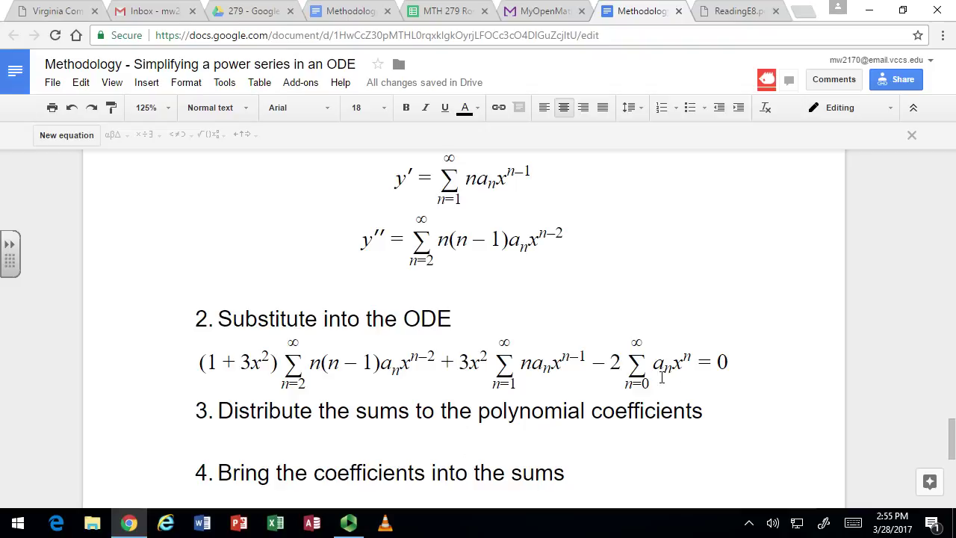
drag(633, 365, 692, 365)
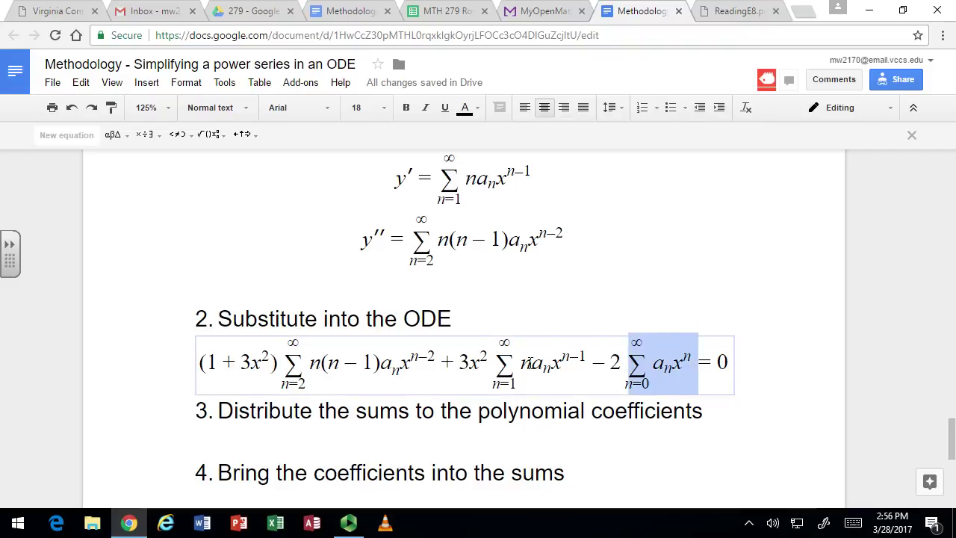
drag(497, 364, 588, 364)
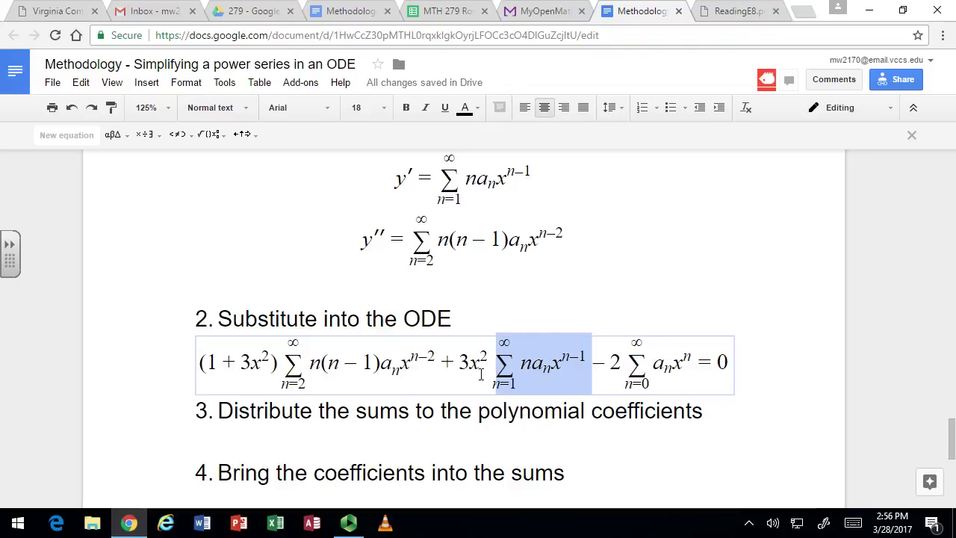
drag(286, 364, 429, 367)
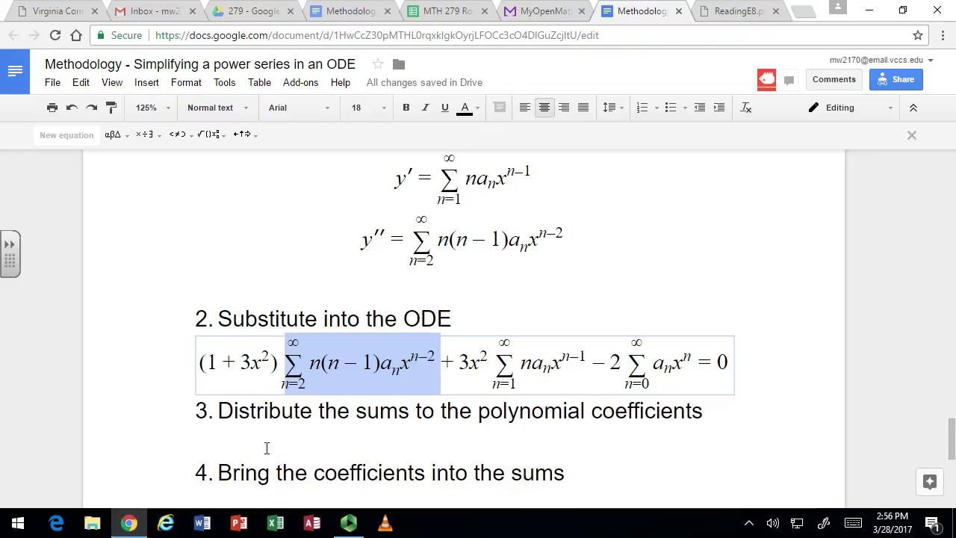
click(201, 362)
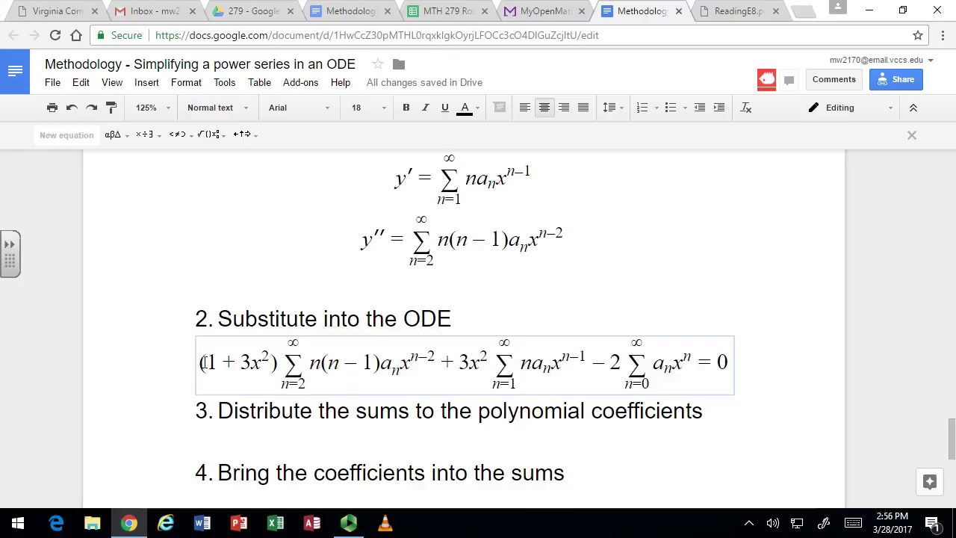
drag(201, 362, 248, 362)
drag(457, 362, 735, 362)
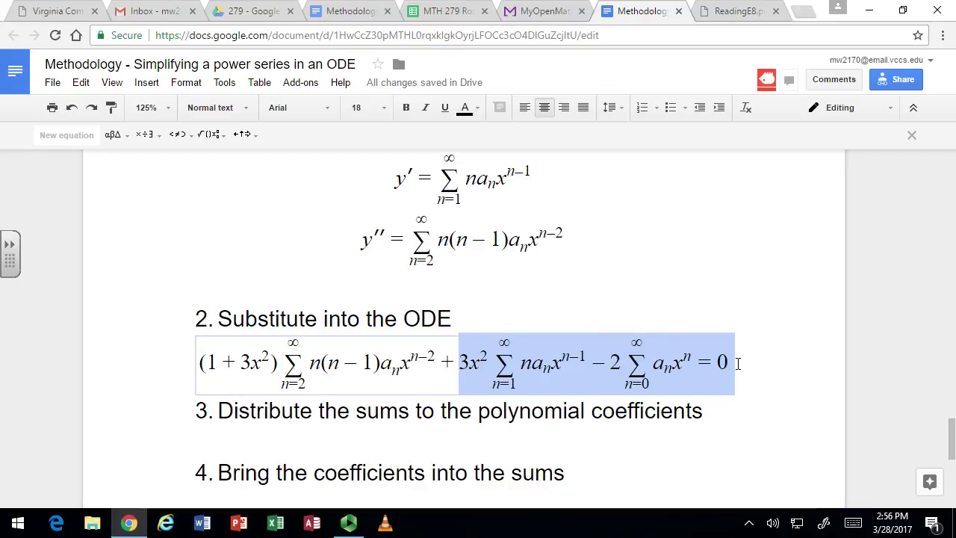
click(502, 436)
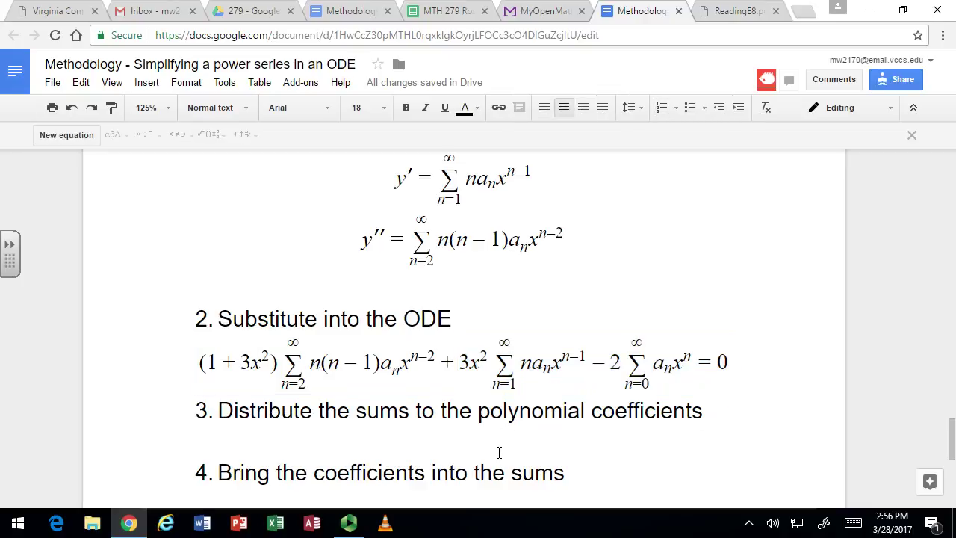
Step: Paste the terms under step 3, prefixed by the ∑ n(n−1)aₙxⁿ⁻² sum and two plus signs
key(ctrl+v)
click(332, 453)
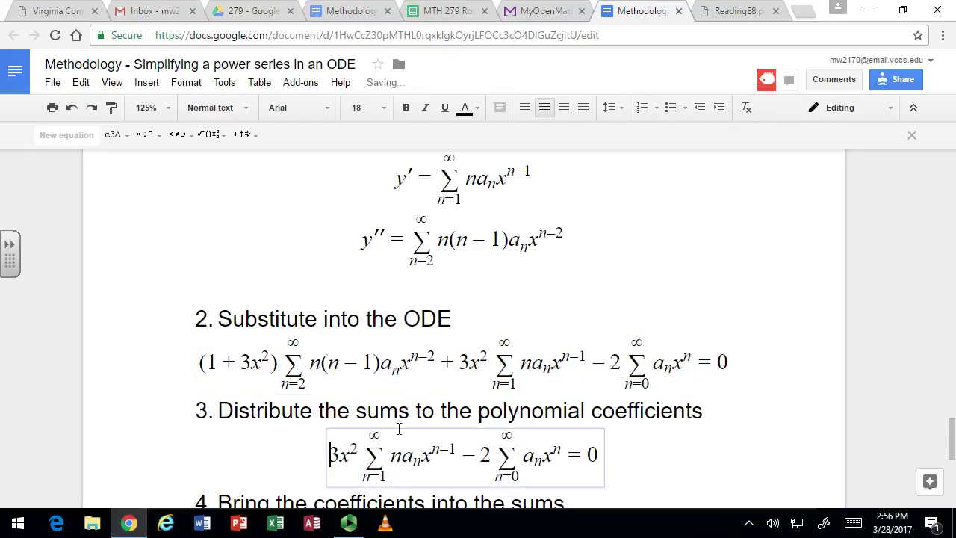
drag(286, 363, 430, 364)
key(ctrl+c)
click(331, 459)
key(ctrl+v)
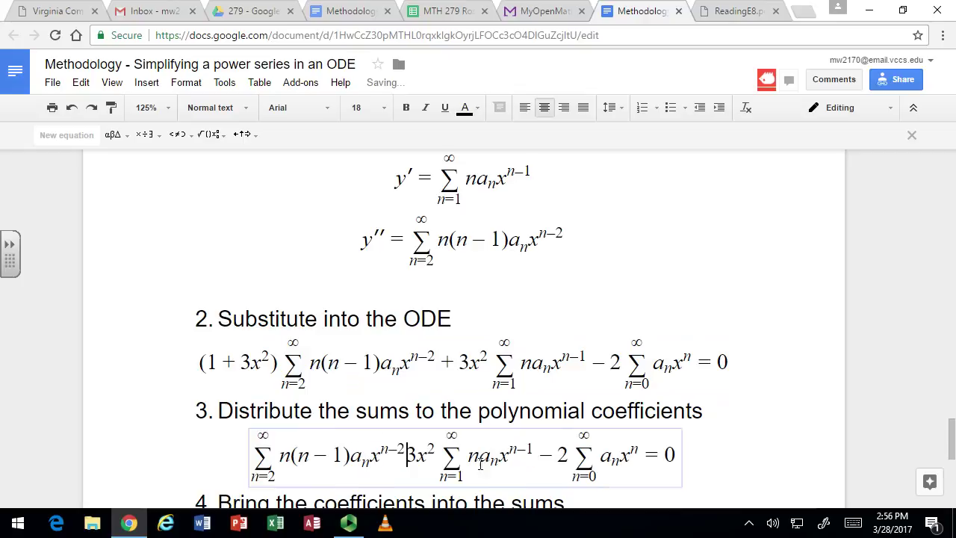
text(+)
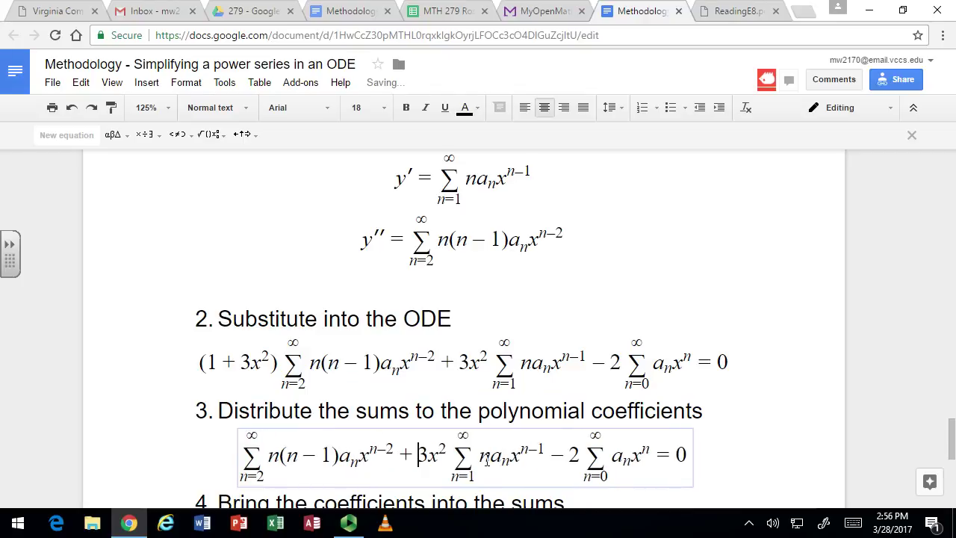
text(+)
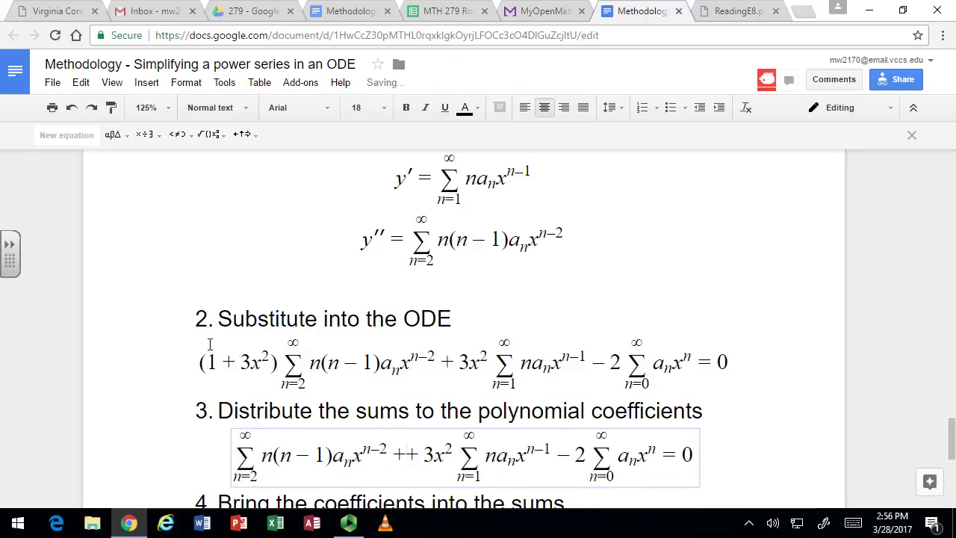
Step: Insert 3x²∑ n(n−1)aₙxⁿ⁻² between the plus signs and delete the stray parenthesis
drag(240, 359, 432, 364)
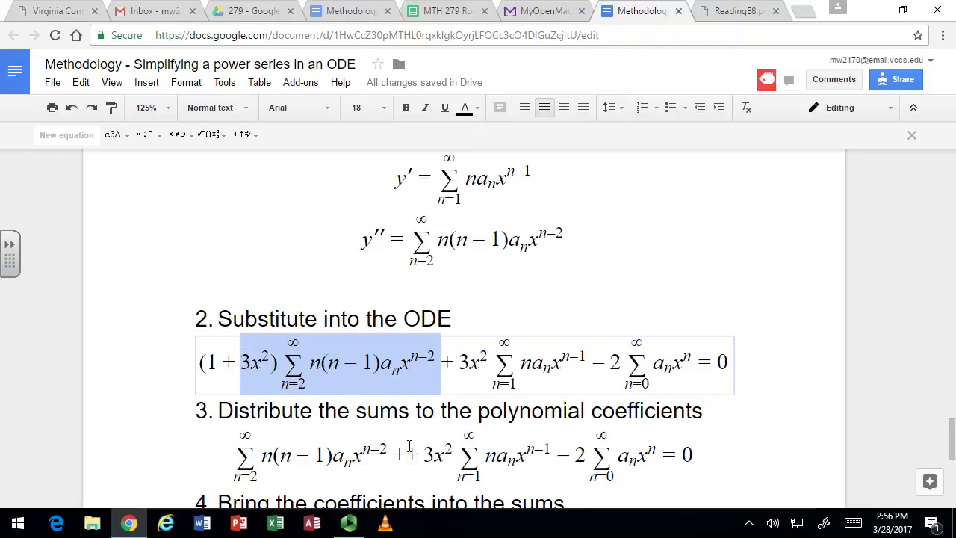
click(413, 451)
key(ctrl+v)
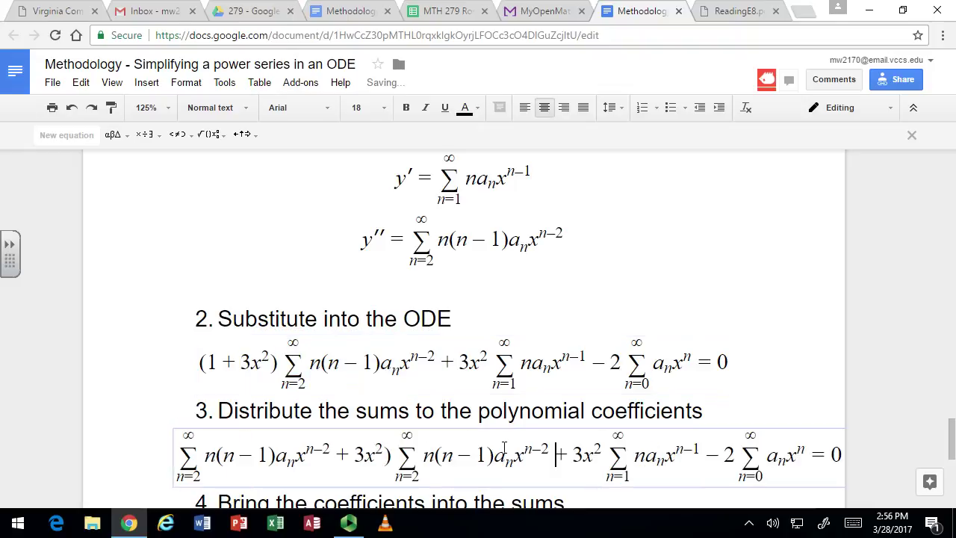
key(Left)
key(Left)
key(Left)
key(Left)
key(Left)
key(Left)
key(Left)
key(Left)
key(Left)
key(Left)
key(BackSpace)
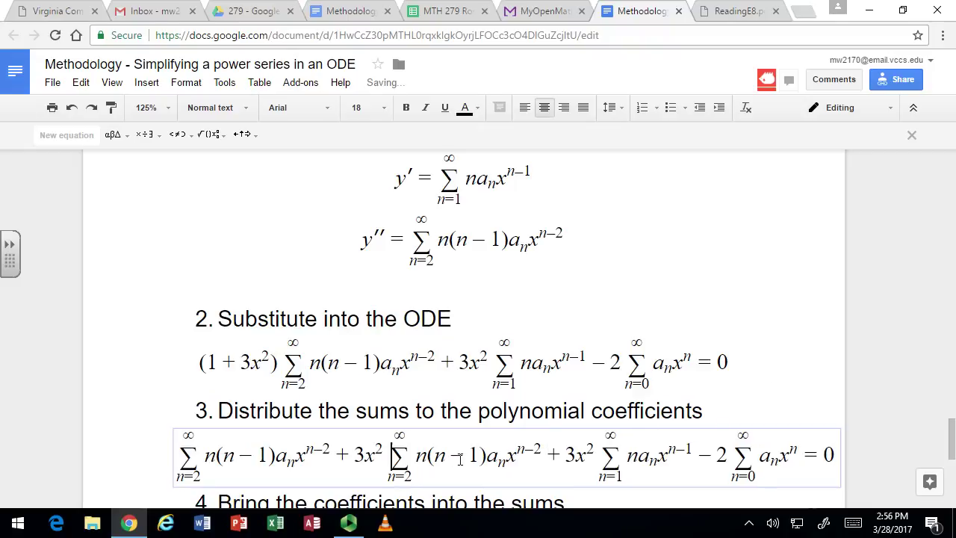
click(738, 399)
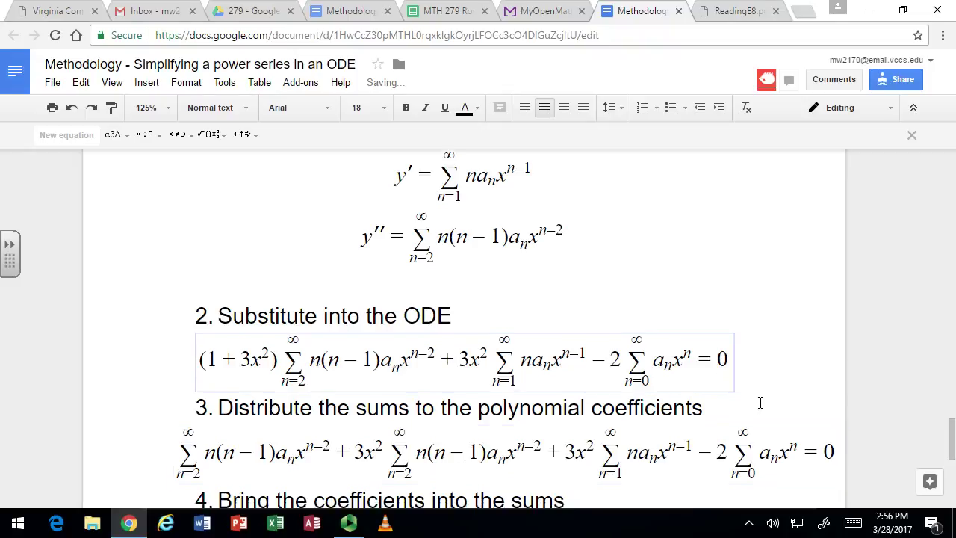
scroll(754, 411, down, 1)
click(731, 447)
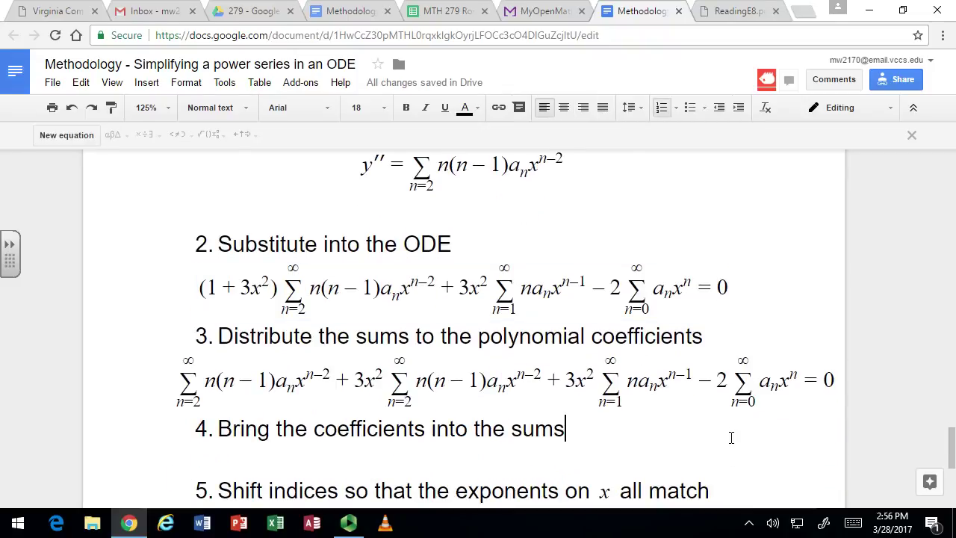